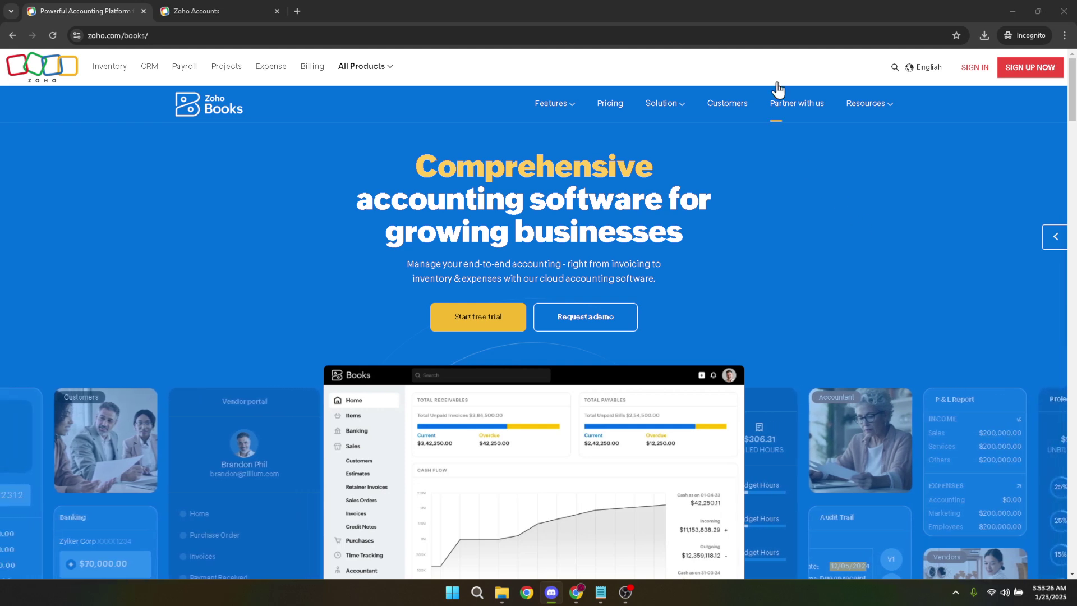
- Sign in through the Zoho Accounts page using a Google account from the account chooser
left_click(770, 39)
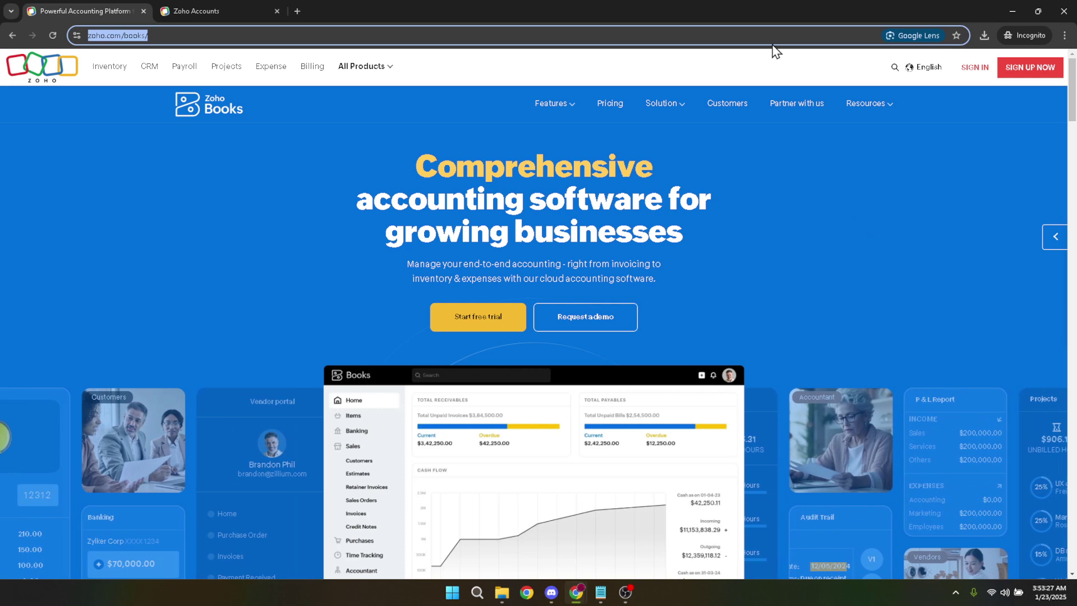
left_click(774, 71)
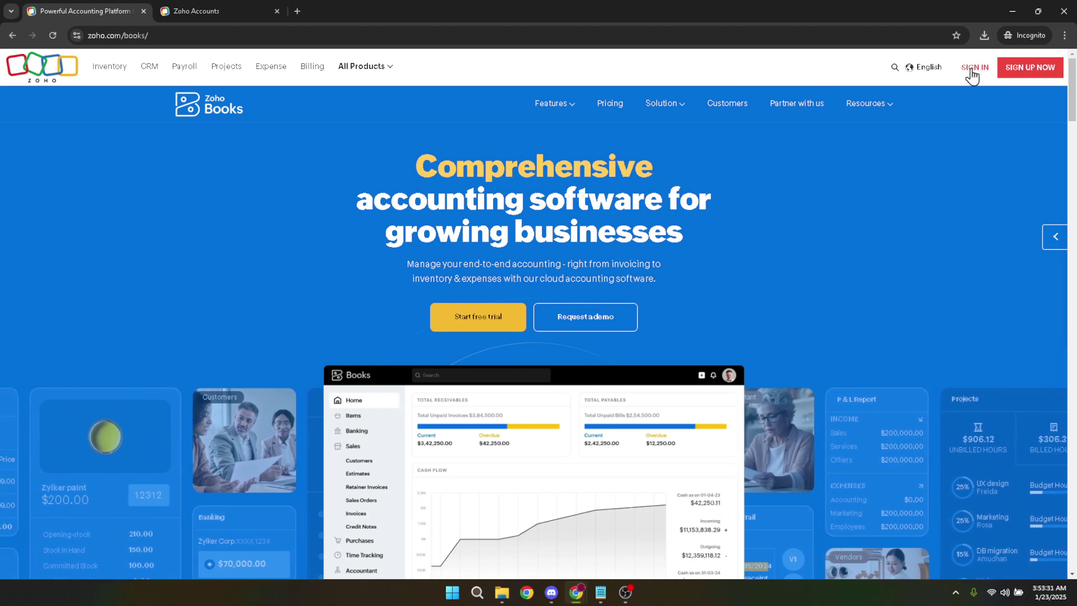
left_click(244, 9)
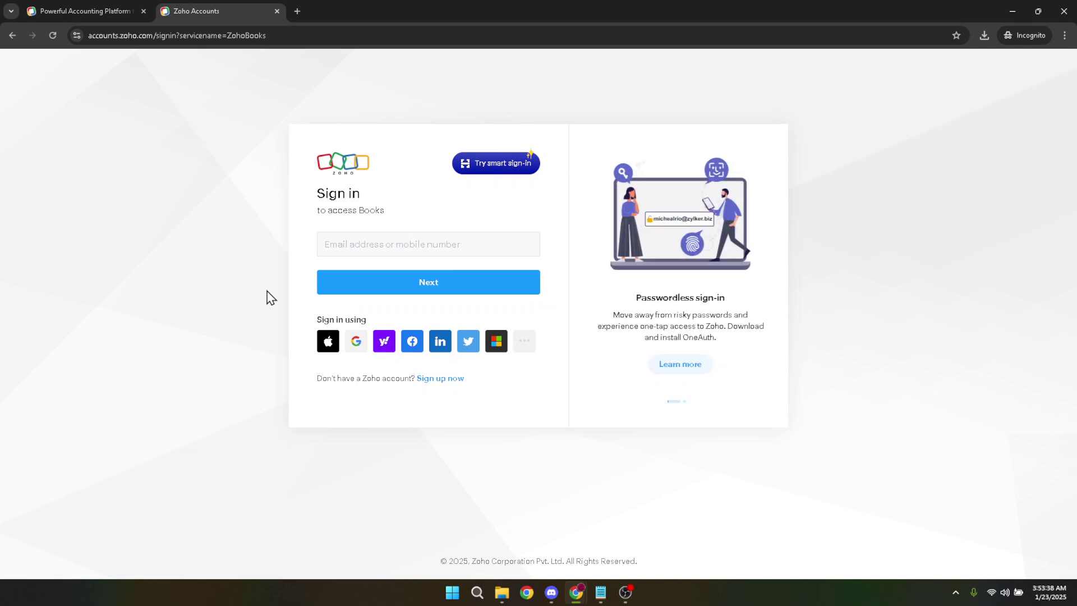
left_click(354, 341)
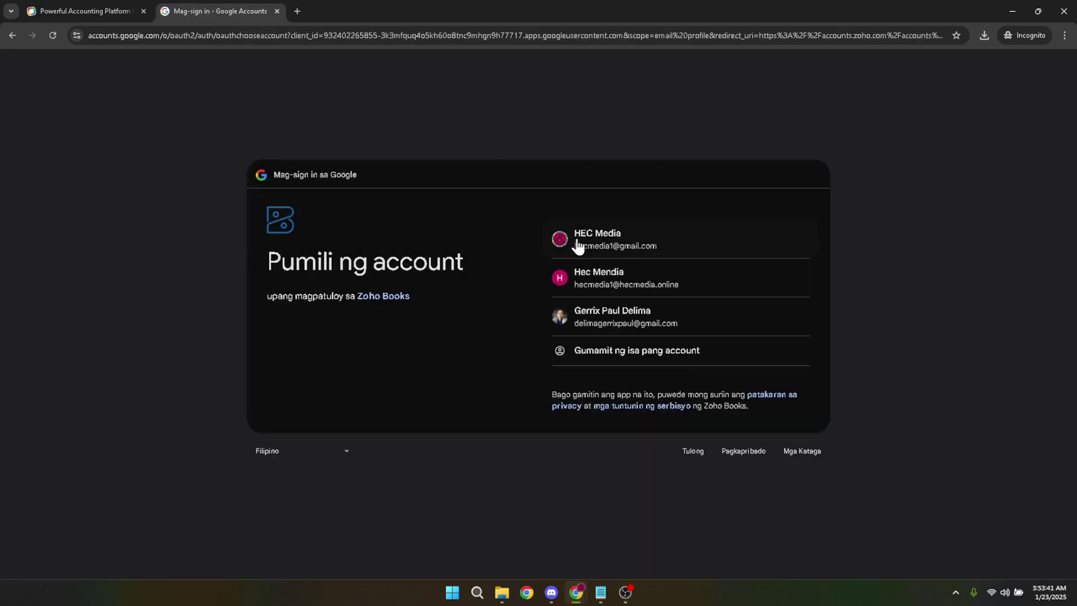
left_click(612, 285)
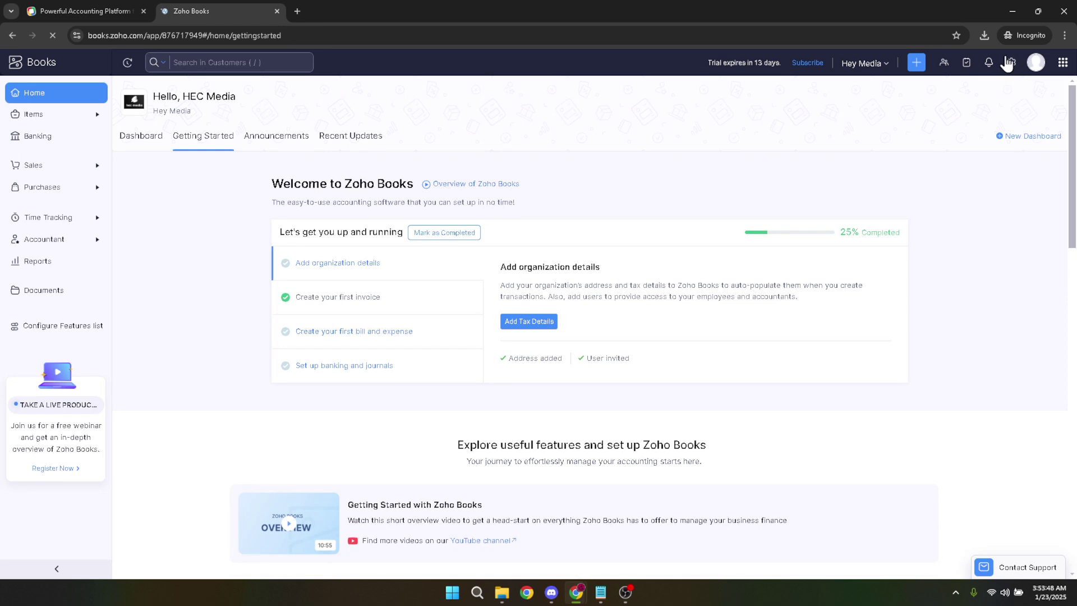
- Open All Settings and go to the Currencies page under Organization
left_click(1011, 63)
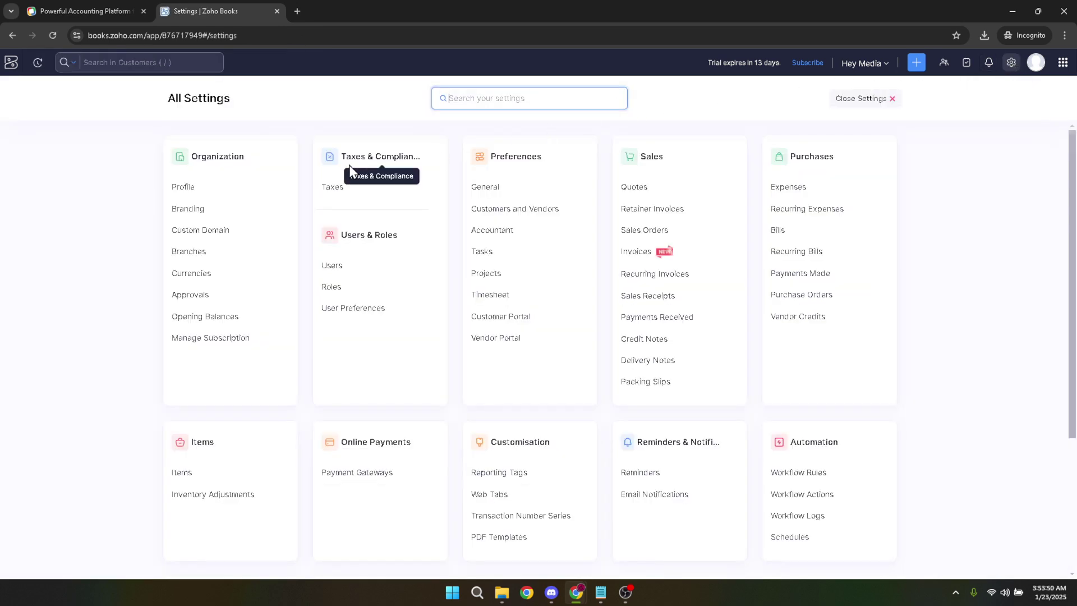
left_click_drag(244, 158, 171, 166)
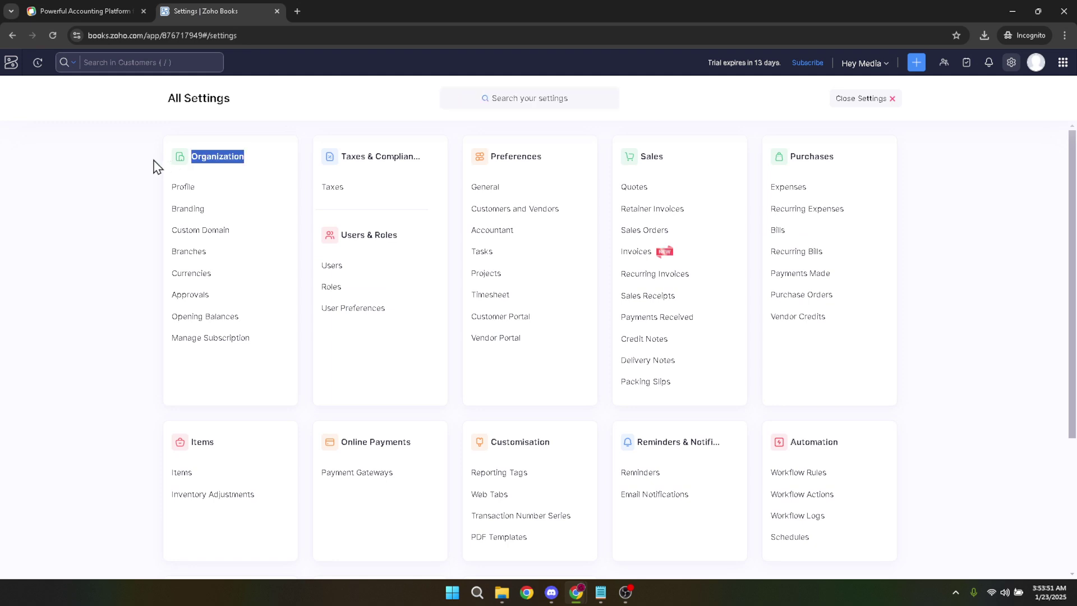
left_click(143, 168)
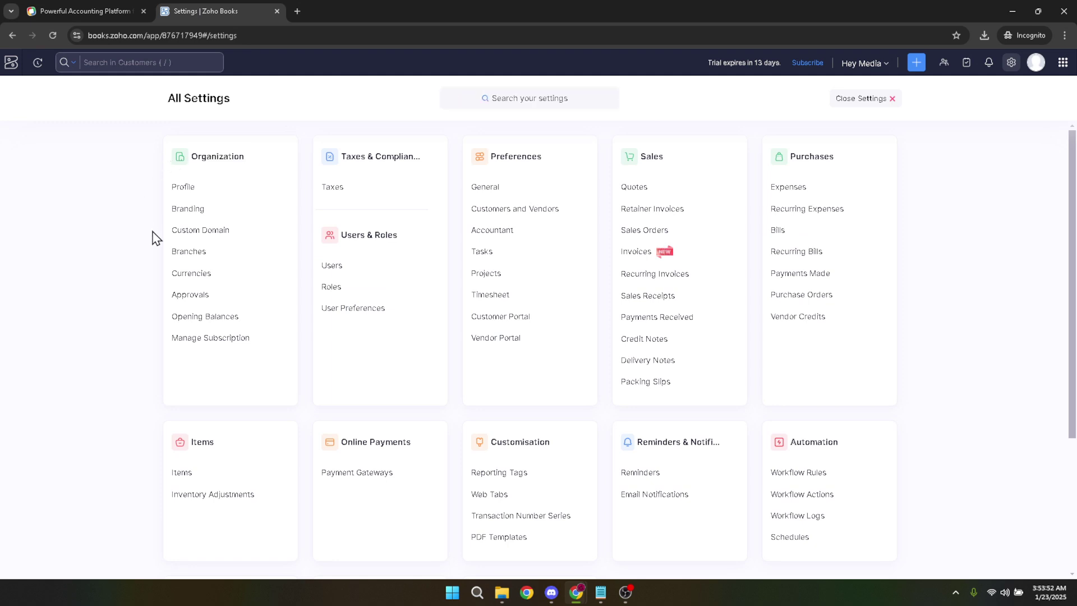
left_click(199, 278)
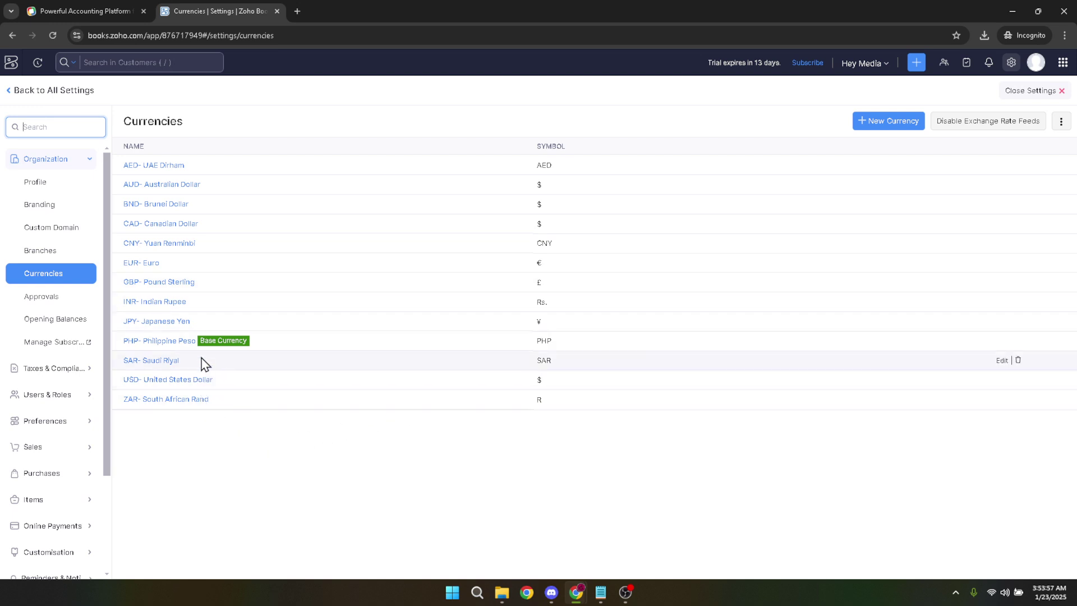
mouse_move(295, 341)
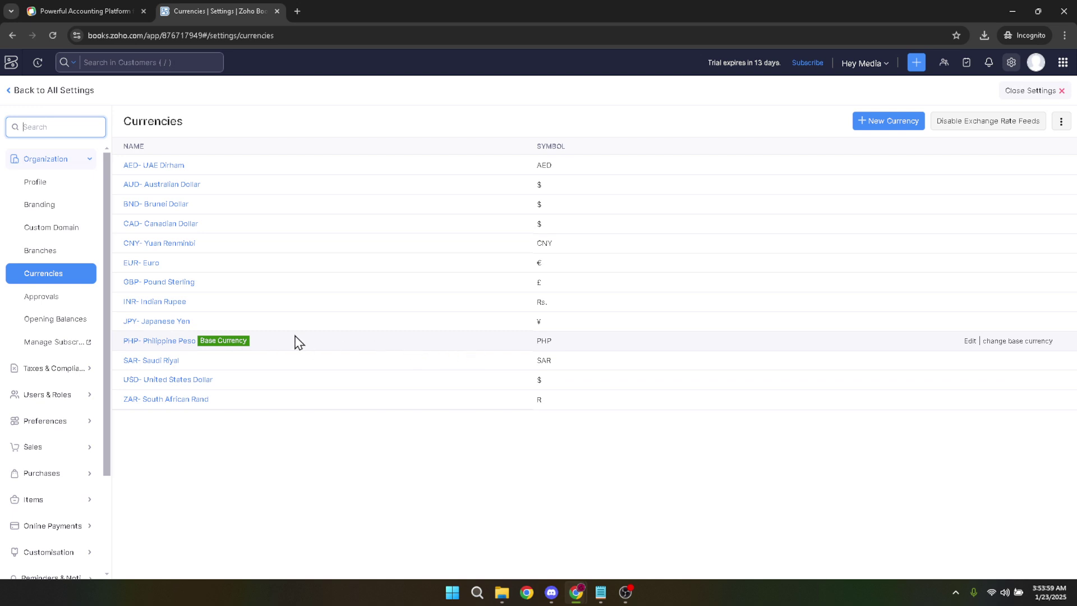
- Open the Change Base Currency dialog from the Philippine Peso row
left_click(237, 345)
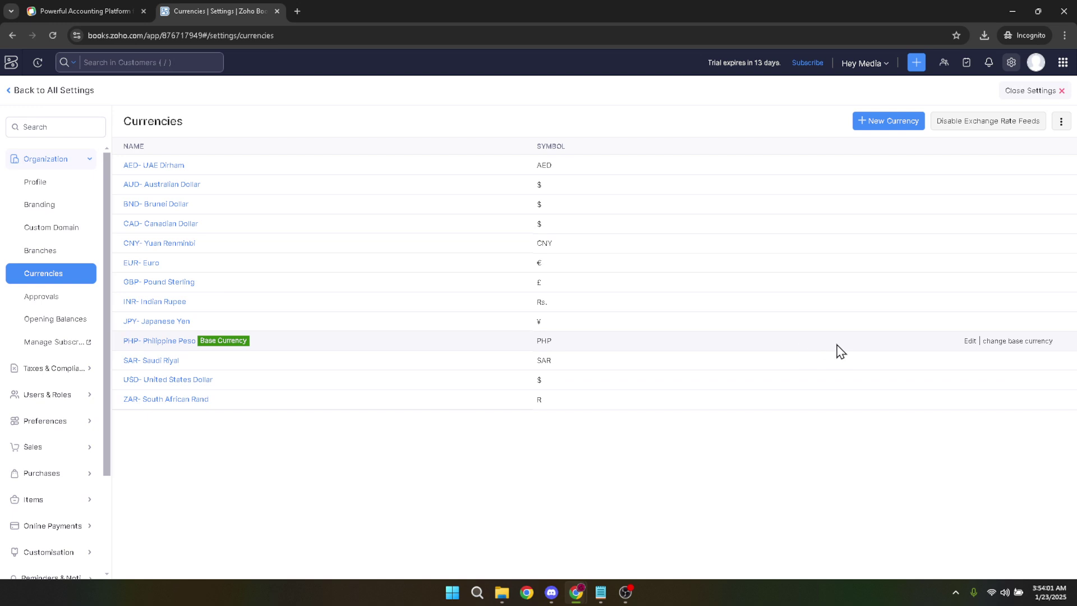
left_click(1040, 342)
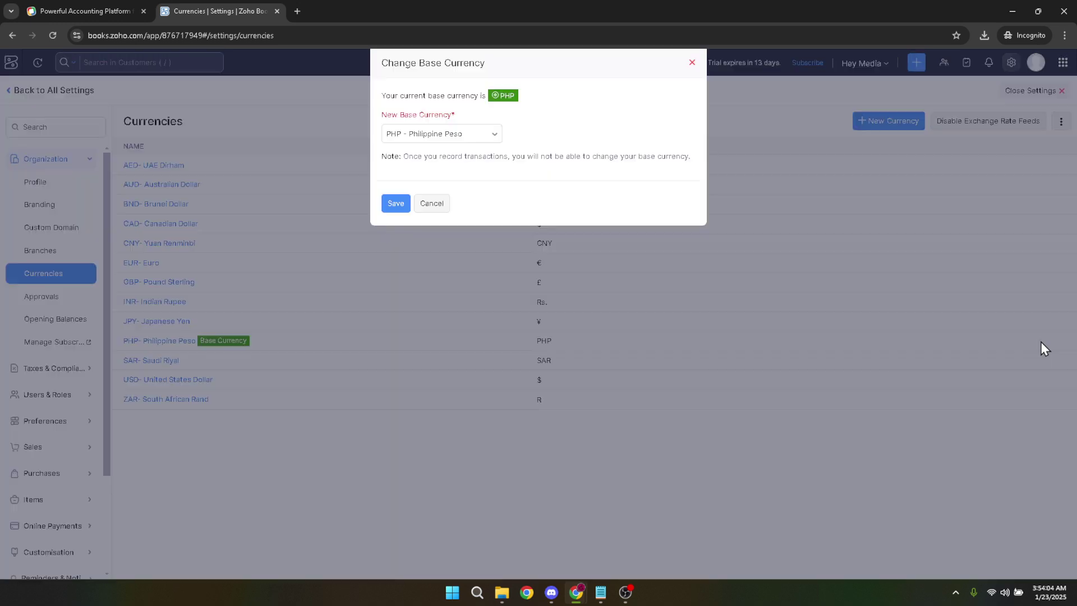
- Choose USD – United States Dollar as the new base currency and save
left_click(433, 137)
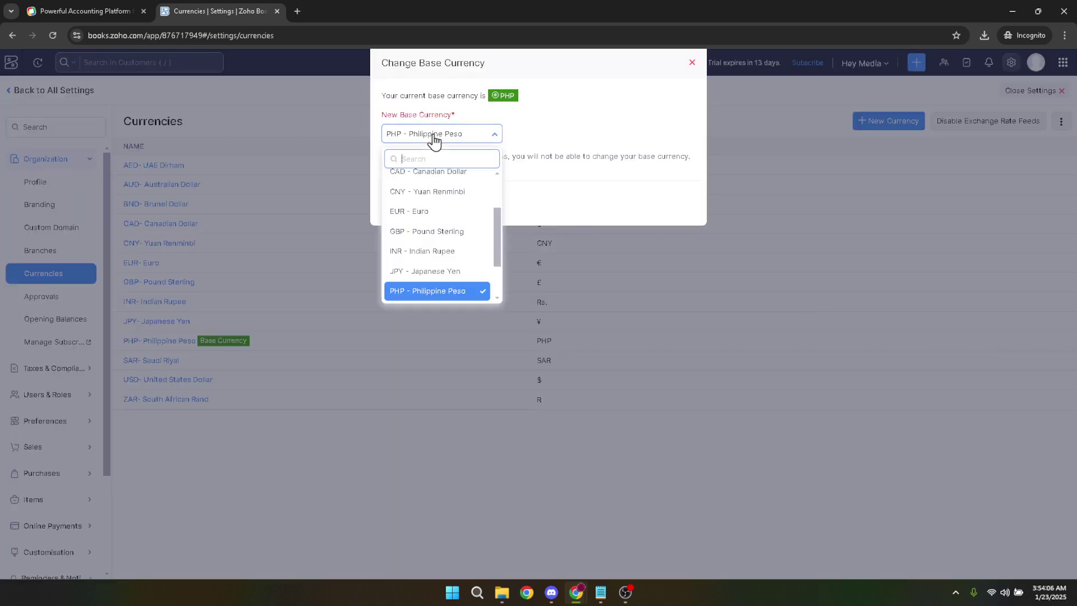
scroll(483, 224, "up", 1)
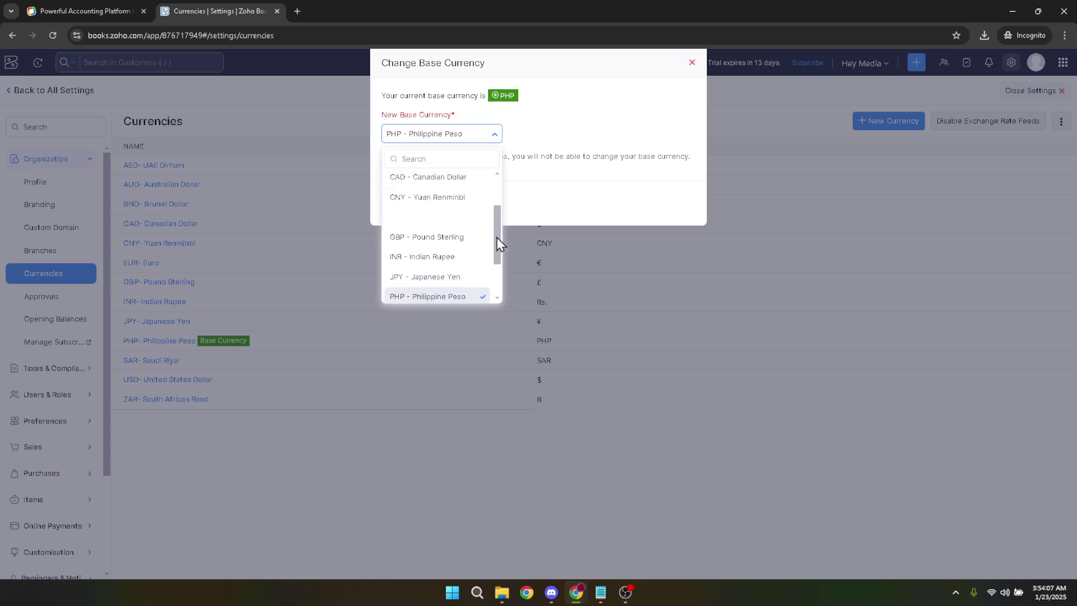
mouse_move(496, 236)
left_mouse_down()
mouse_move(495, 206)
mouse_move(495, 276)
left_mouse_up()
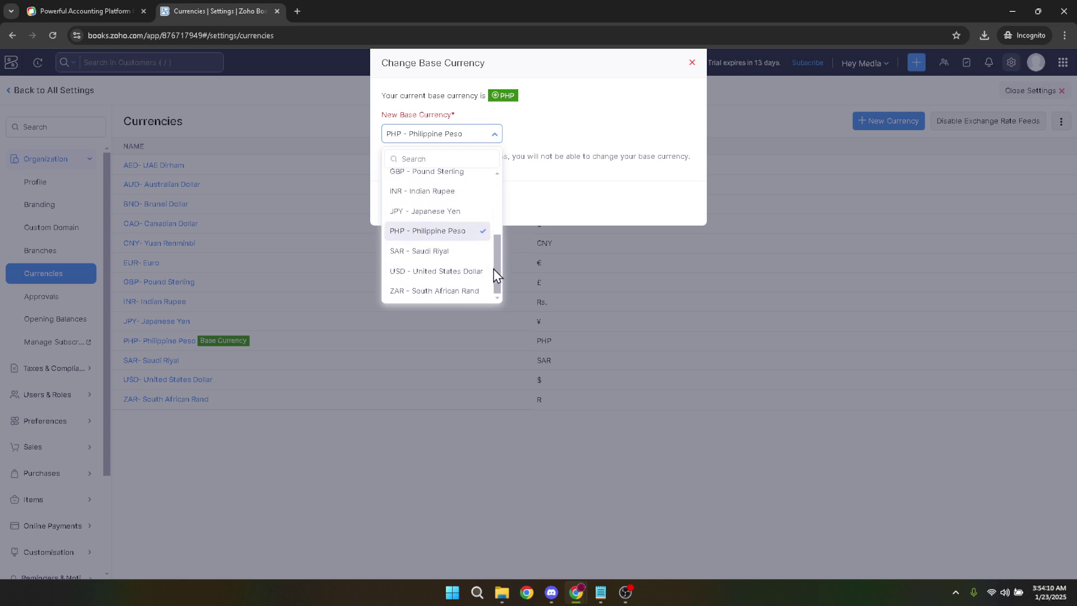
left_click(416, 273)
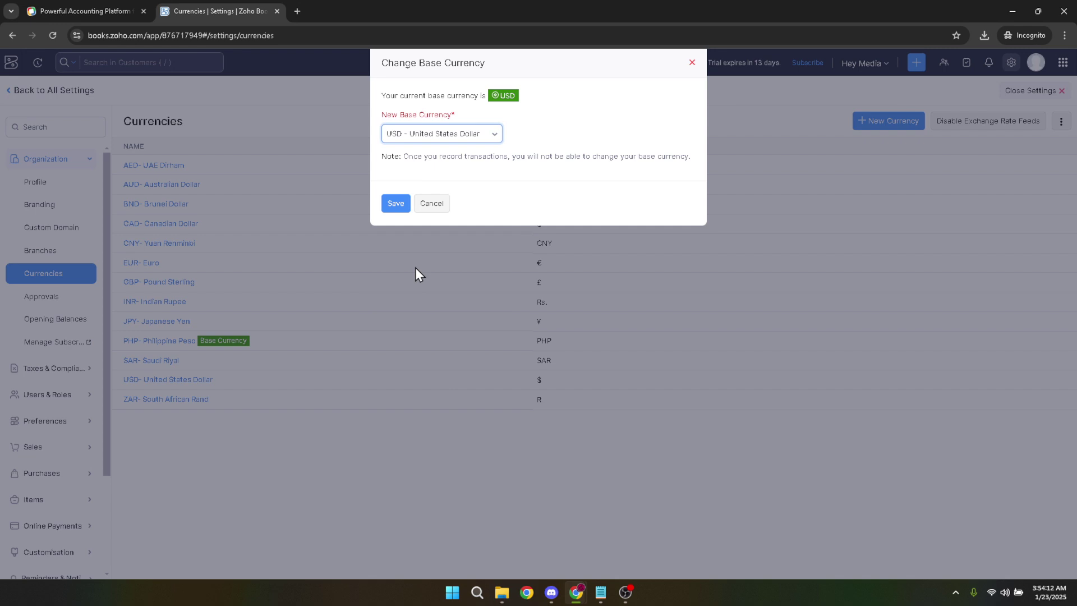
left_click(397, 207)
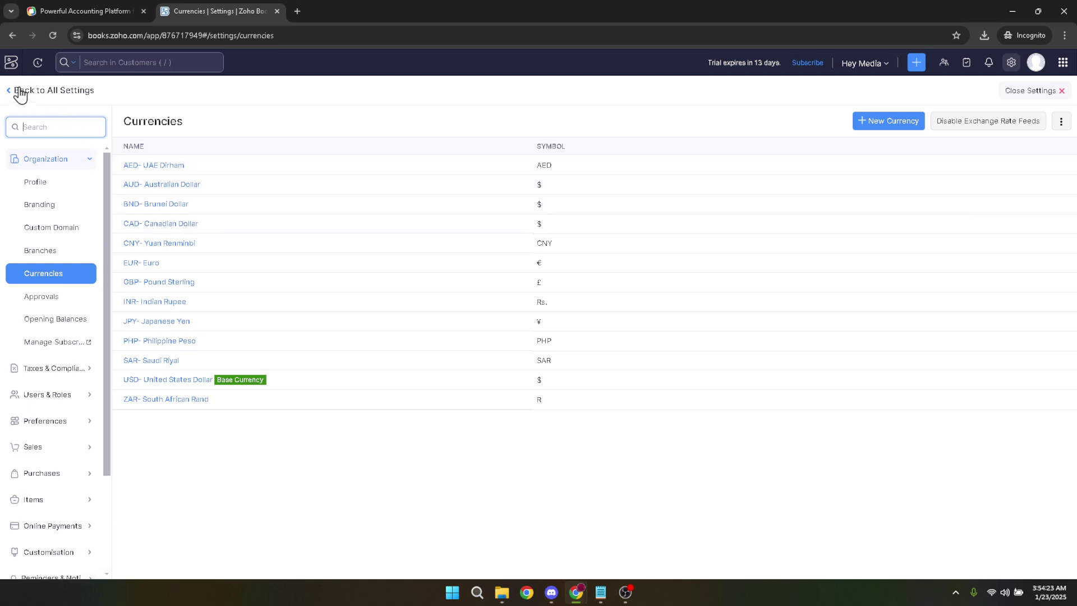
- Exit settings through the Books logo to reach the home dashboard
left_click(14, 67)
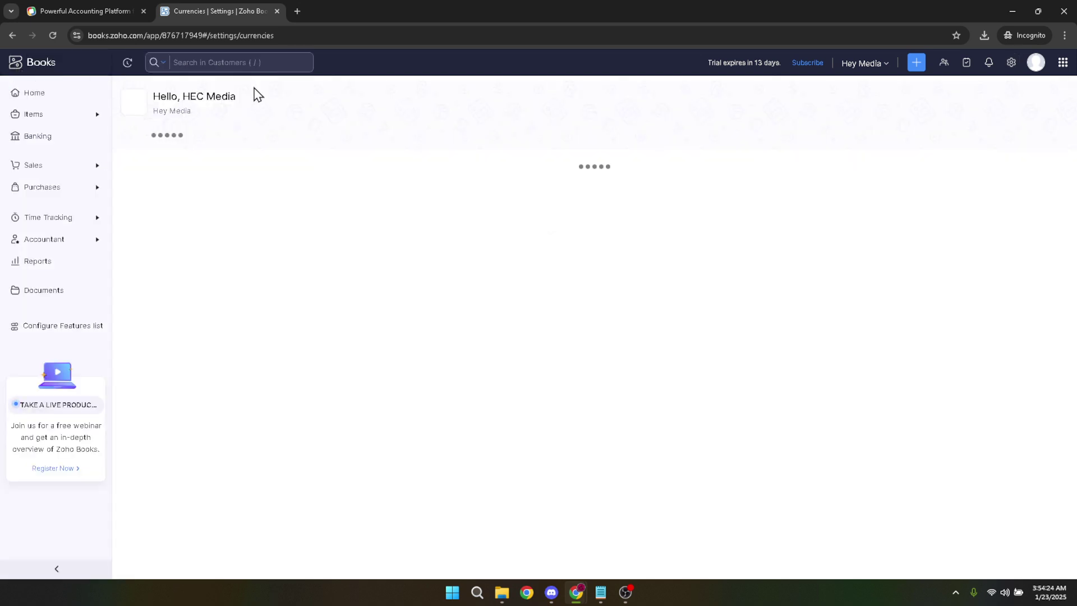